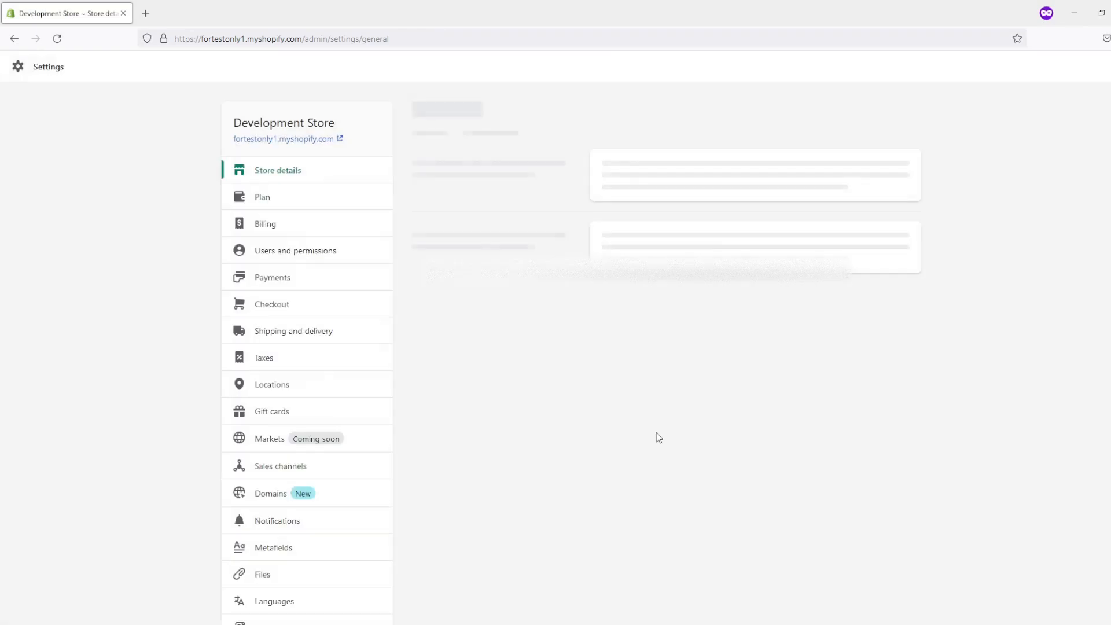
Step: Open the general shipping rates for management in the Shipping and delivery settings and review the rates of each shipping zone
{"action": "left_click", "coordinate": [293, 337]}
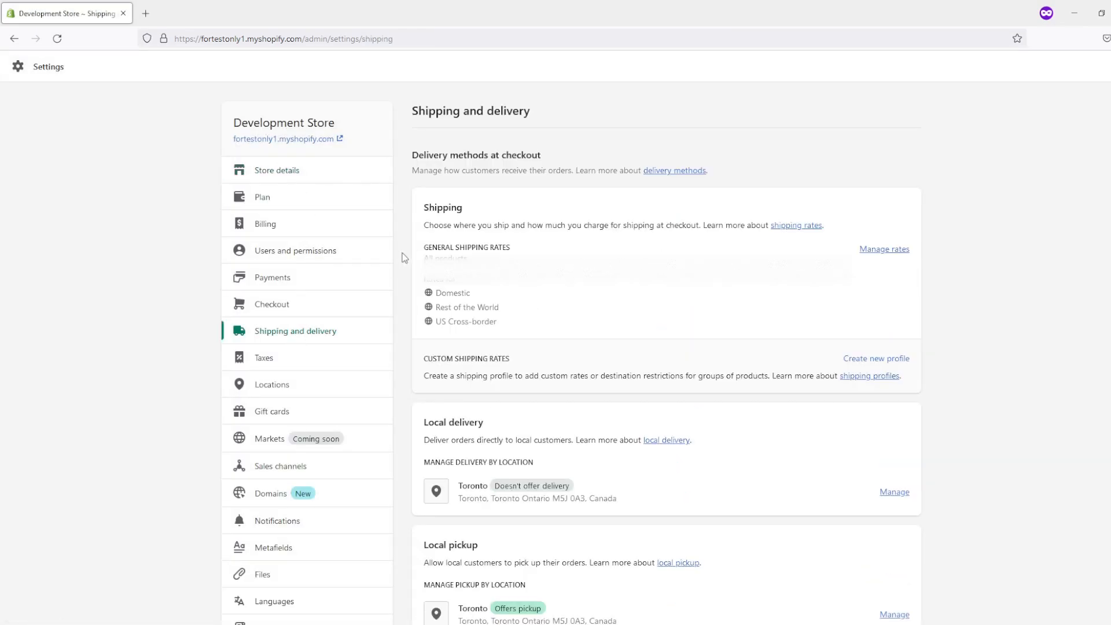
{"action": "left_click", "coordinate": [886, 254]}
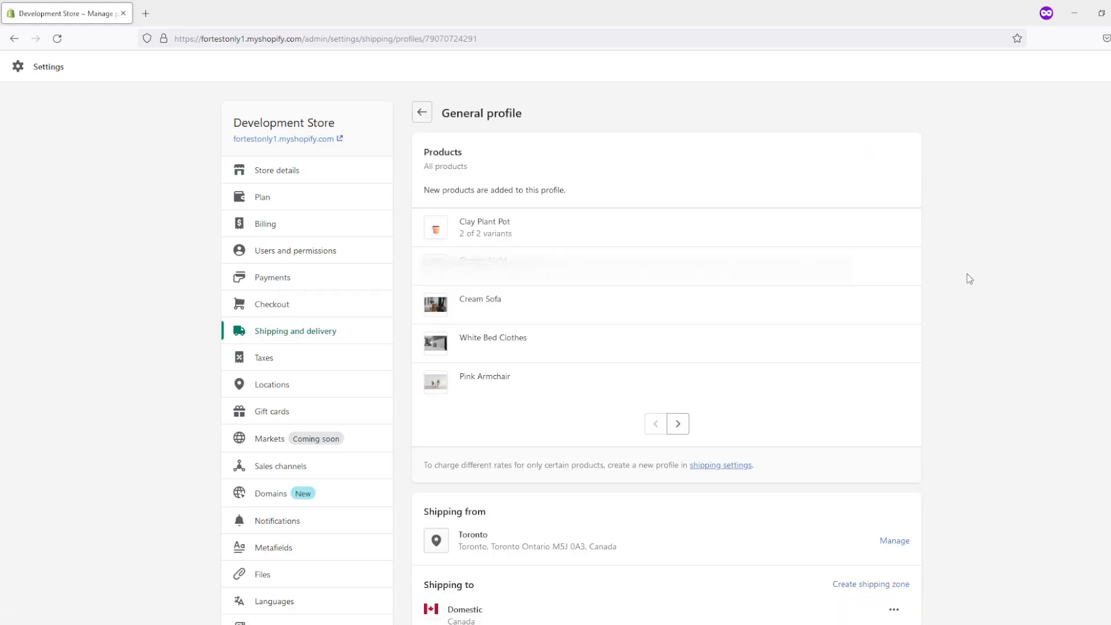
{"action": "scroll", "coordinate": [967, 273], "scroll_direction": "down", "scroll_amount": 7}
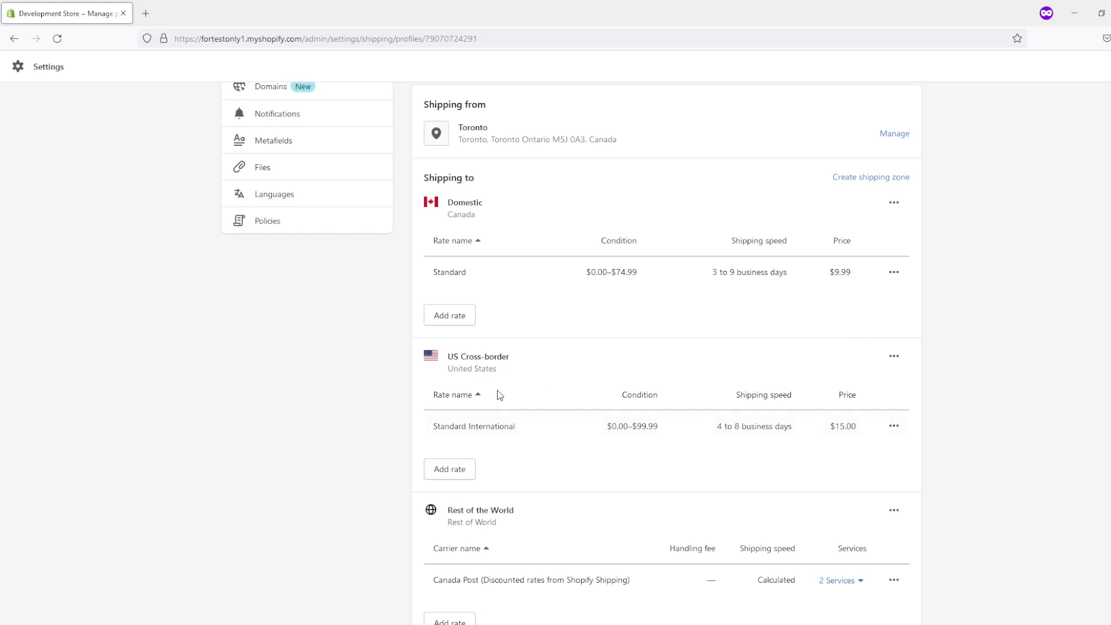
{"action": "scroll", "coordinate": [509, 411], "scroll_direction": "down", "scroll_amount": 2}
{"action": "scroll", "coordinate": [561, 509], "scroll_direction": "up", "scroll_amount": 2}
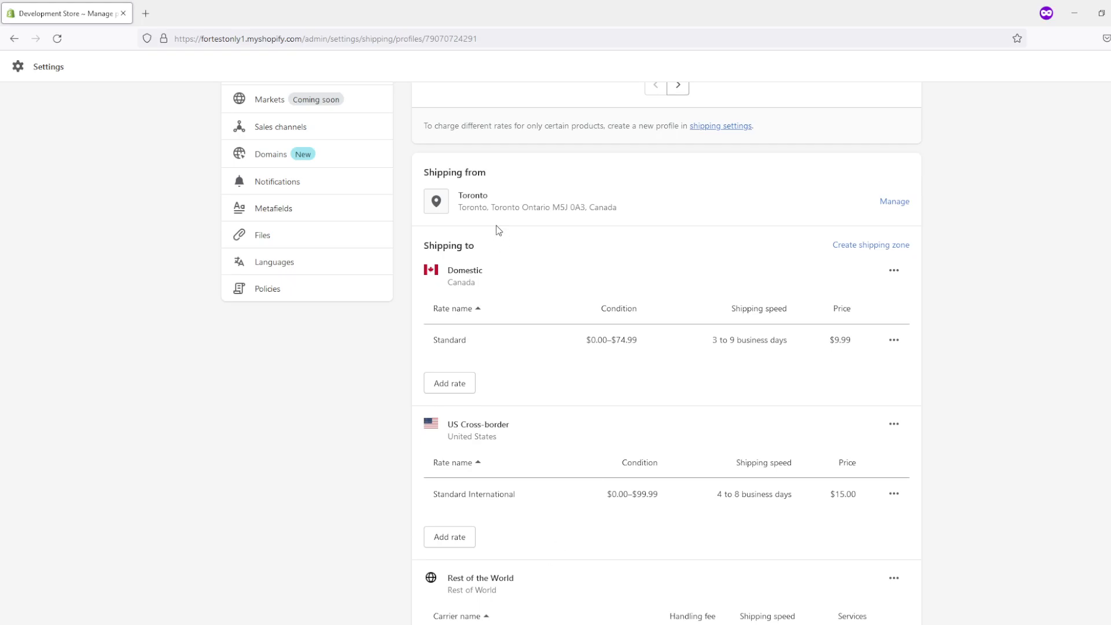
{"action": "scroll", "coordinate": [875, 305], "scroll_direction": "down", "scroll_amount": 1}
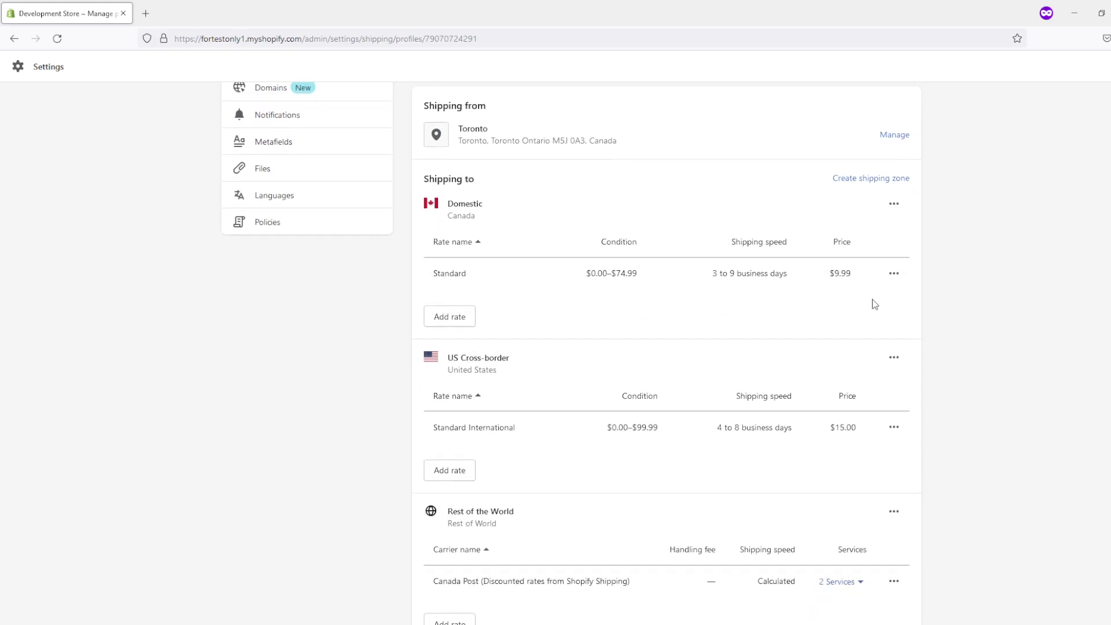
{"action": "scroll", "coordinate": [469, 290], "scroll_direction": "up", "scroll_amount": 2}
{"action": "scroll", "coordinate": [497, 348], "scroll_direction": "down", "scroll_amount": 1}
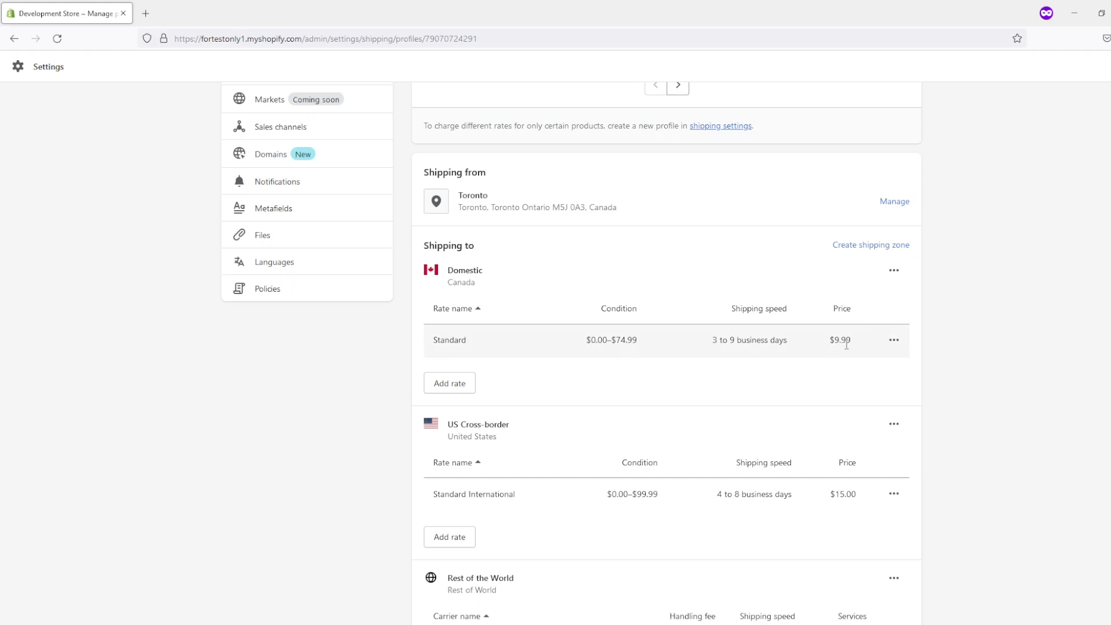
Step: Start a new rate for the Domestic zone as a custom flat rate (no shipping time) named "Free Shipping (Priority)"
{"action": "left_click", "coordinate": [449, 385]}
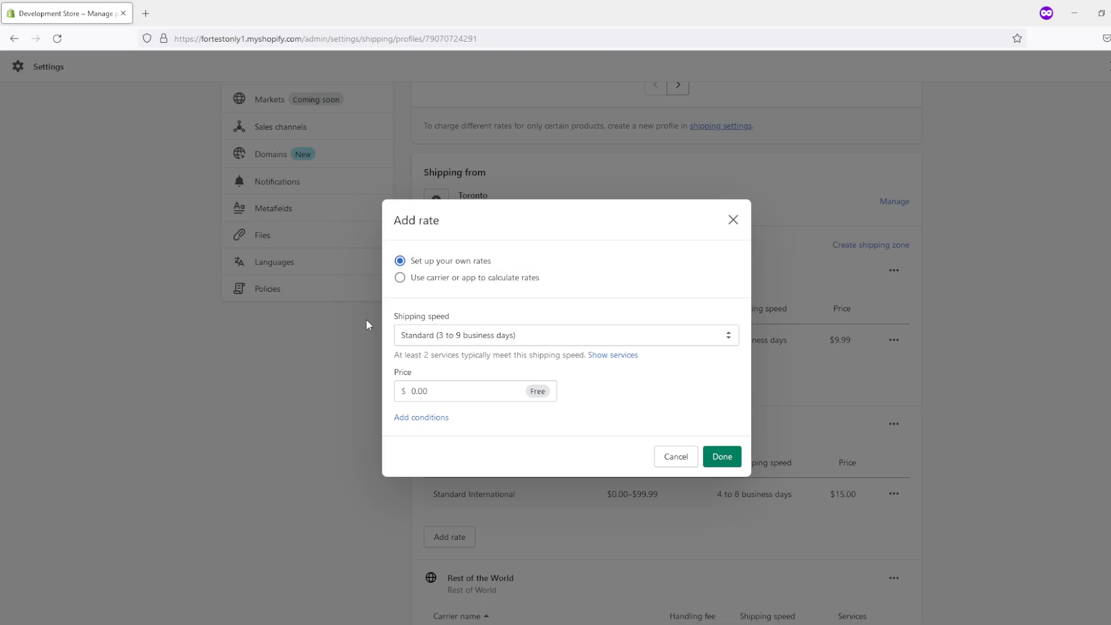
{"action": "left_click", "coordinate": [462, 336]}
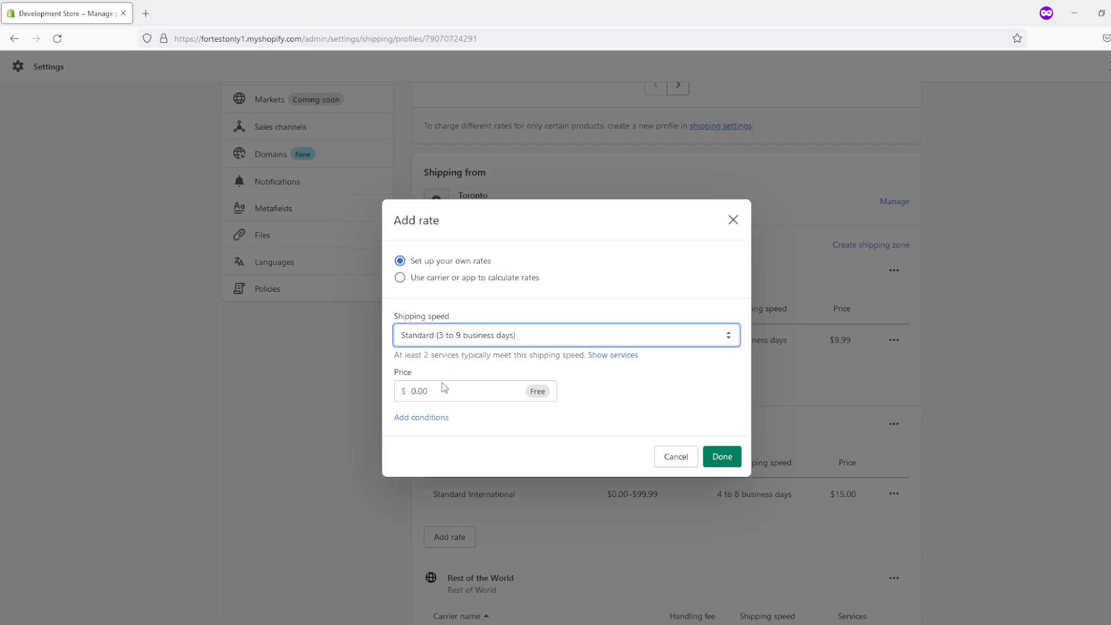
{"action": "left_click", "coordinate": [426, 393]}
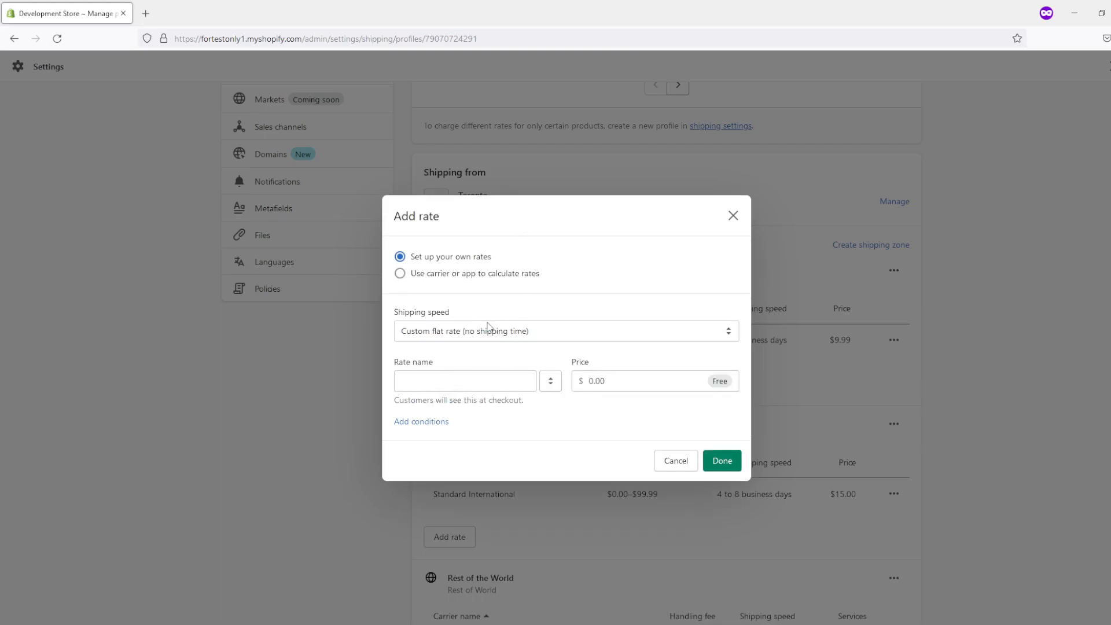
{"action": "left_click", "coordinate": [430, 383]}
{"action": "type", "text": "Free Shipping ("}
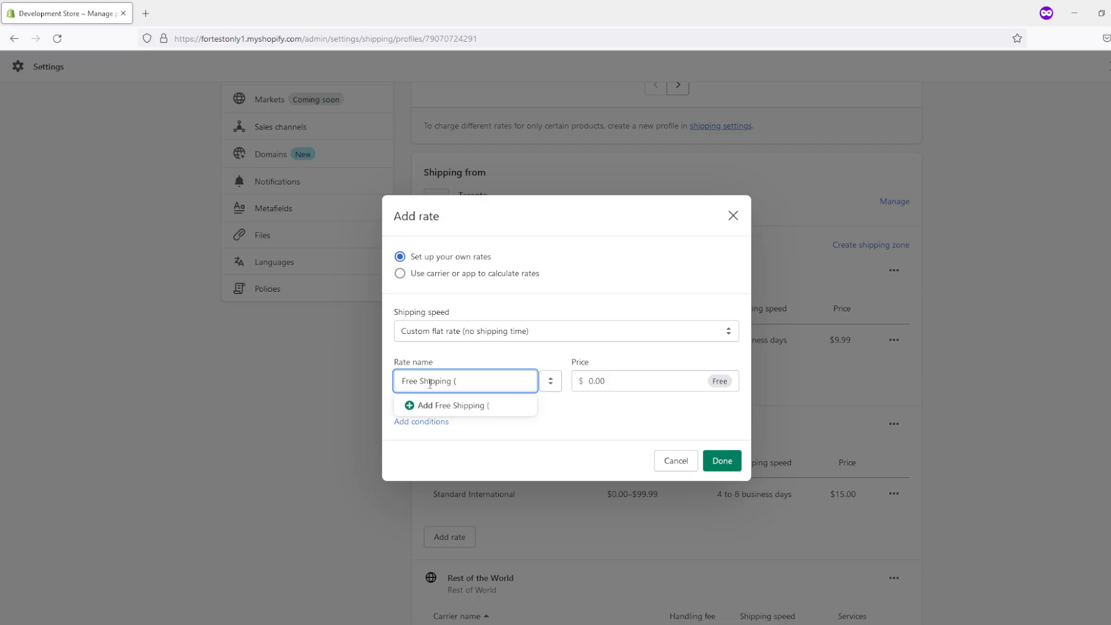
{"action": "type", "text": "Priority)("}
{"action": "key", "text": "BackSpace"}
{"action": "left_click", "coordinate": [673, 272]}
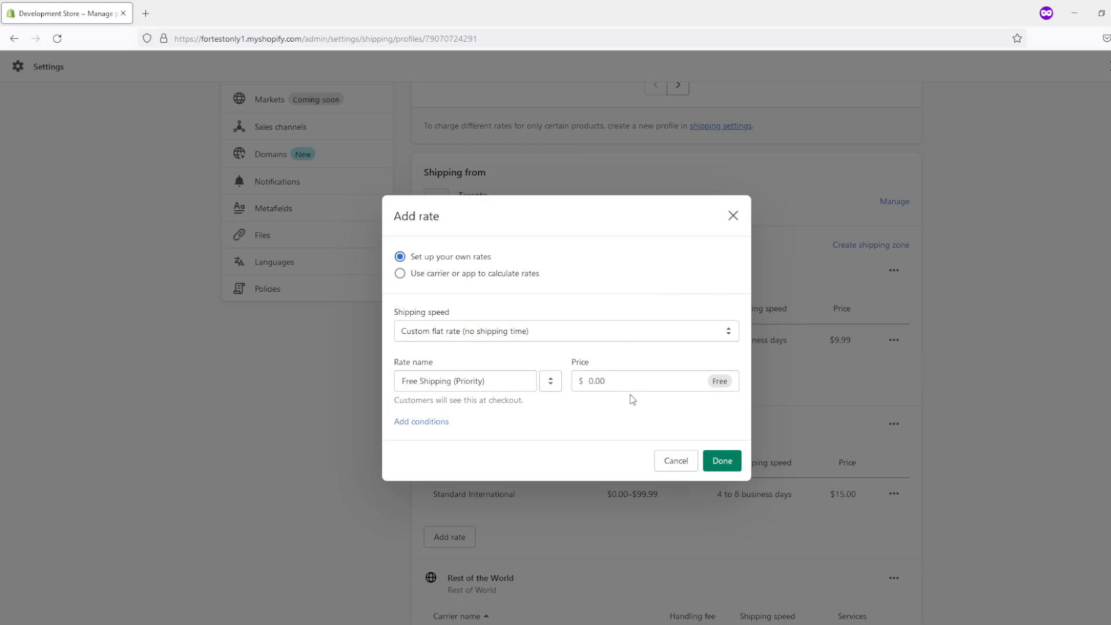
Step: Add an order price condition with a minimum of $75 to the Domestic free shipping rate and finish the rate
{"action": "left_click", "coordinate": [437, 422]}
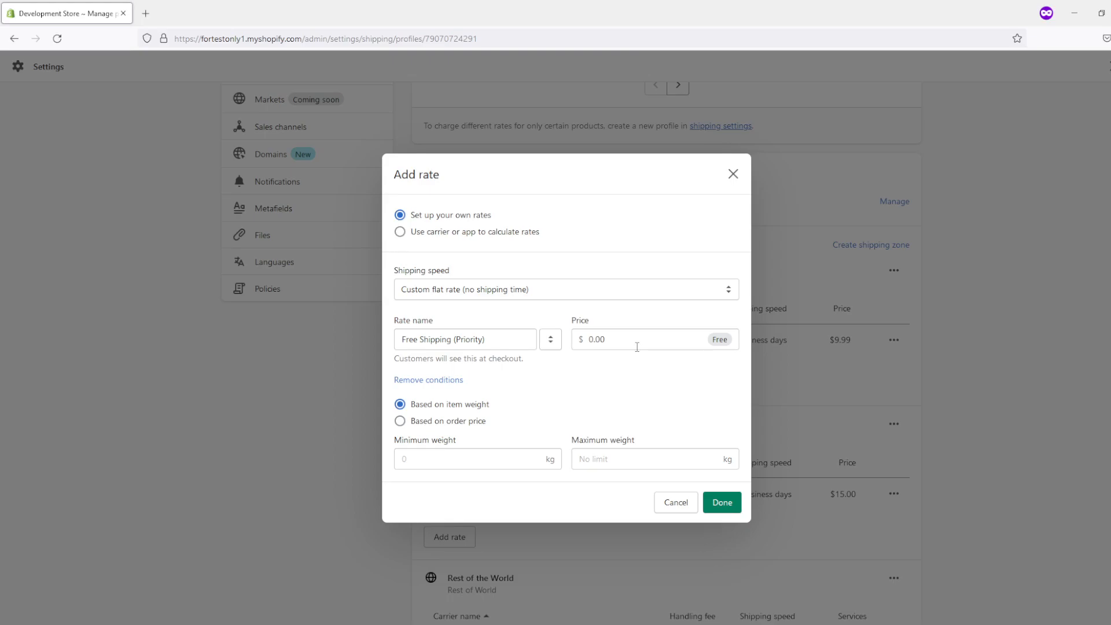
{"action": "left_click", "coordinate": [469, 423]}
{"action": "left_click", "coordinate": [474, 459]}
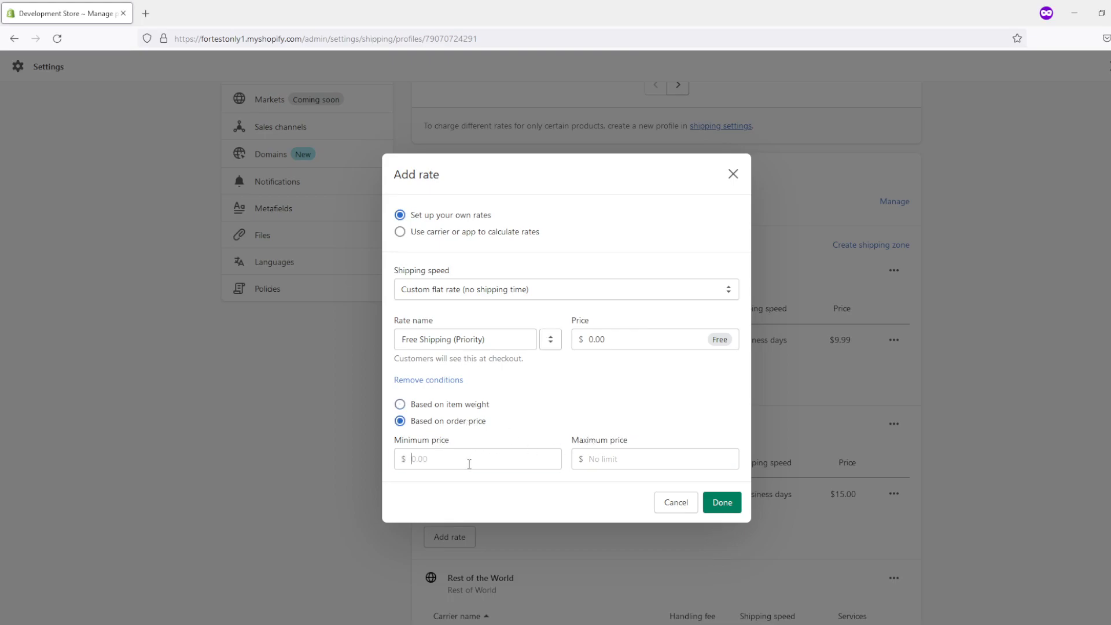
{"action": "type", "text": "75"}
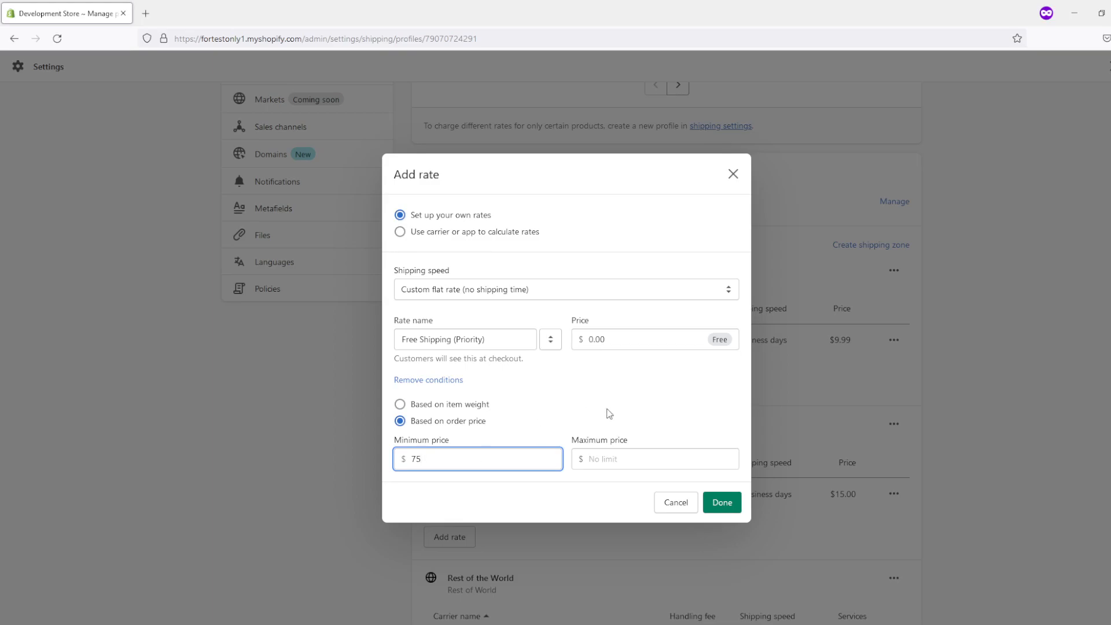
{"action": "left_click", "coordinate": [672, 418]}
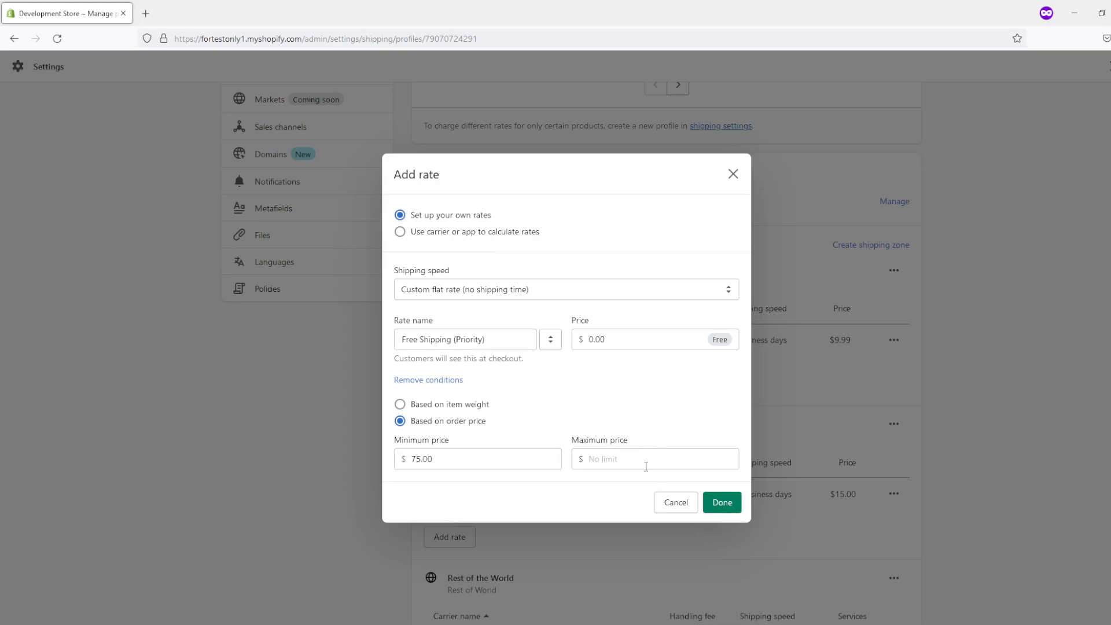
{"action": "left_click", "coordinate": [728, 502]}
Step: Start a new rate for the US Cross-border zone as a custom flat rate (no shipping time) named "Free Shipping"
{"action": "scroll", "coordinate": [744, 330], "scroll_direction": "down", "scroll_amount": 2}
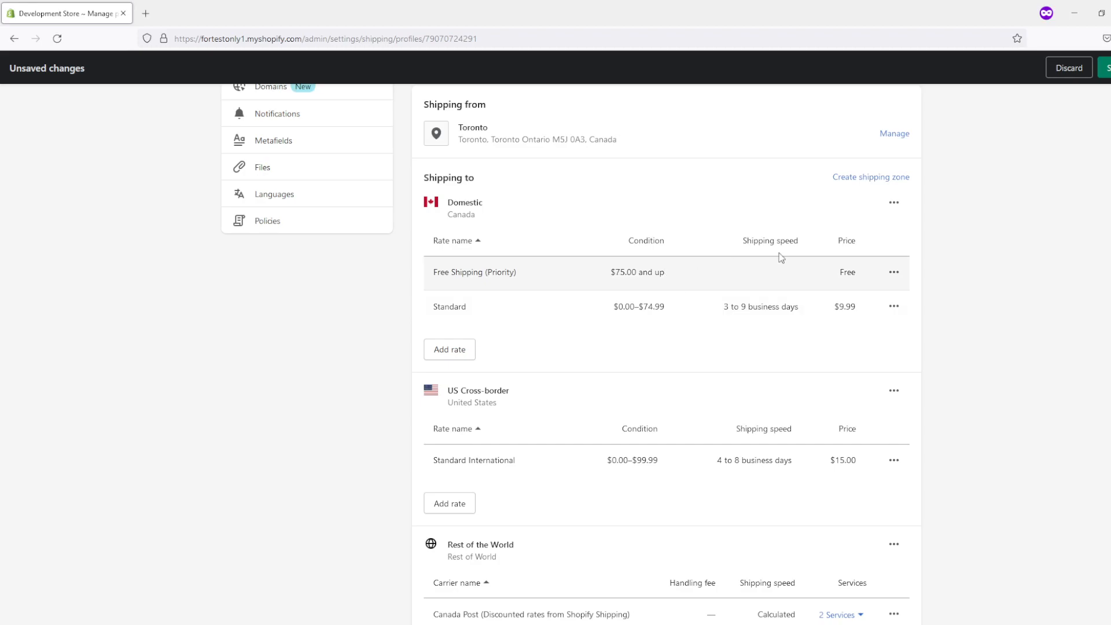
{"action": "scroll", "coordinate": [413, 258], "scroll_direction": "down", "scroll_amount": 1}
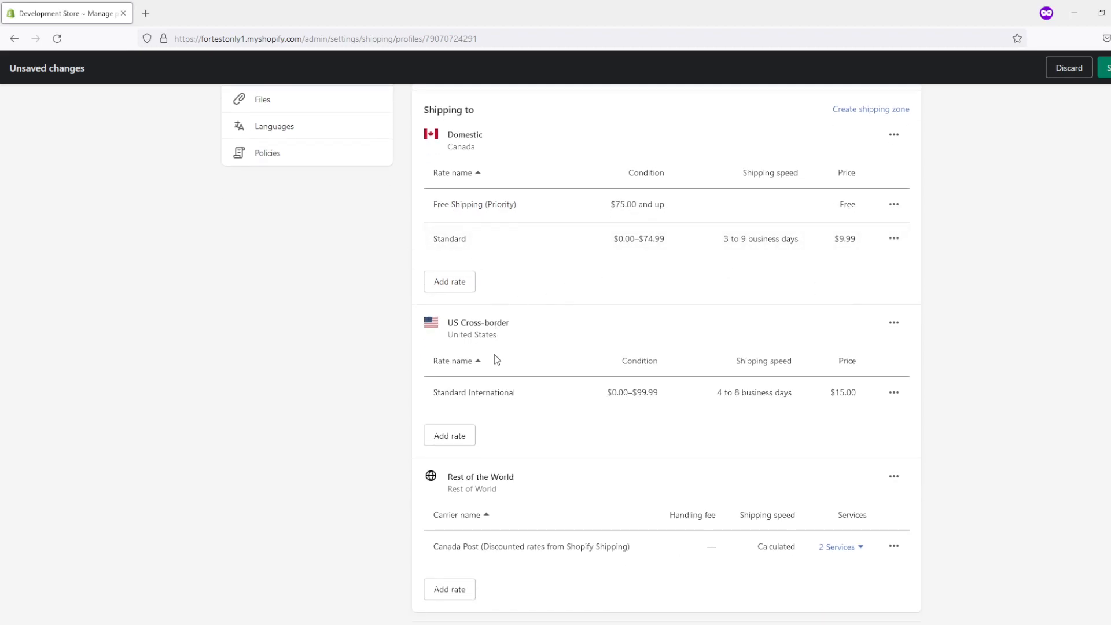
{"action": "left_click", "coordinate": [469, 436]}
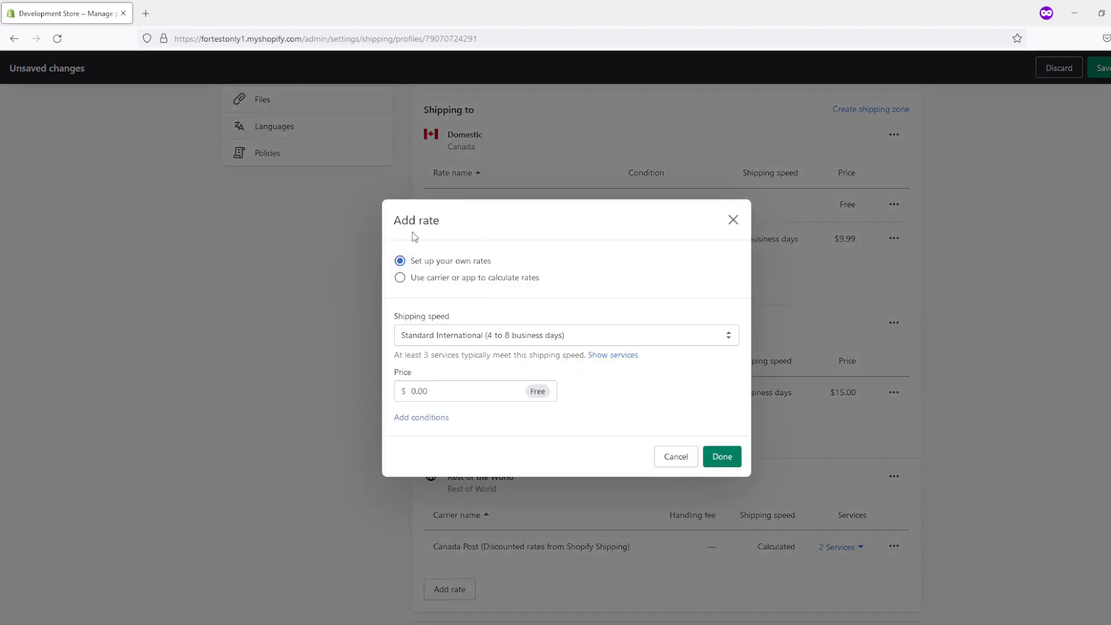
{"action": "left_click", "coordinate": [479, 330]}
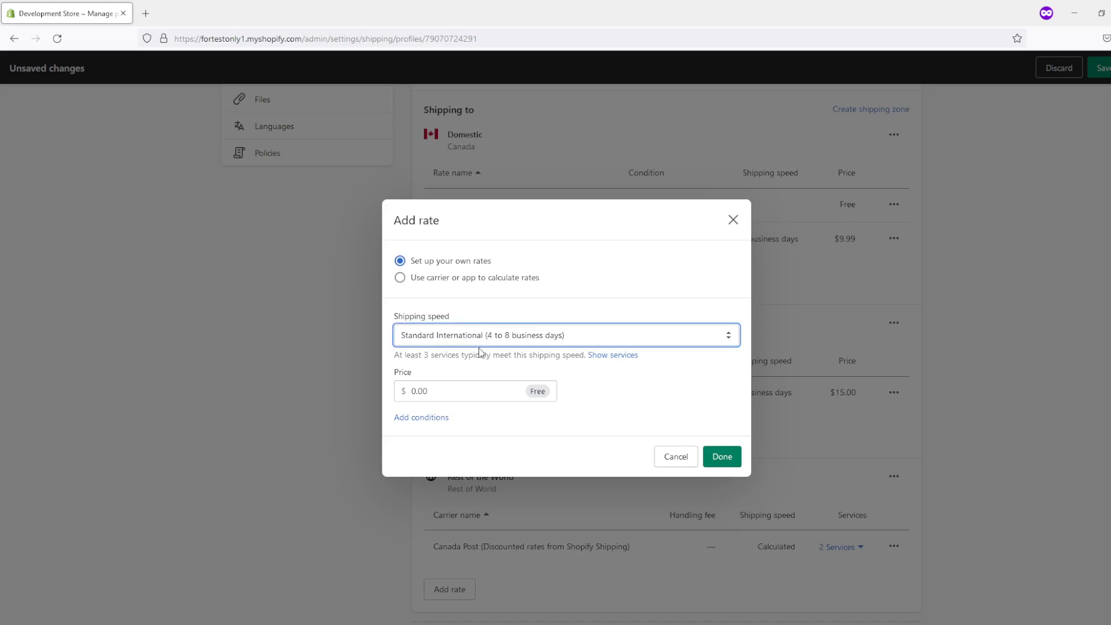
{"action": "left_click", "coordinate": [442, 388]}
{"action": "left_click", "coordinate": [441, 379]}
{"action": "type", "text": "Fr"}
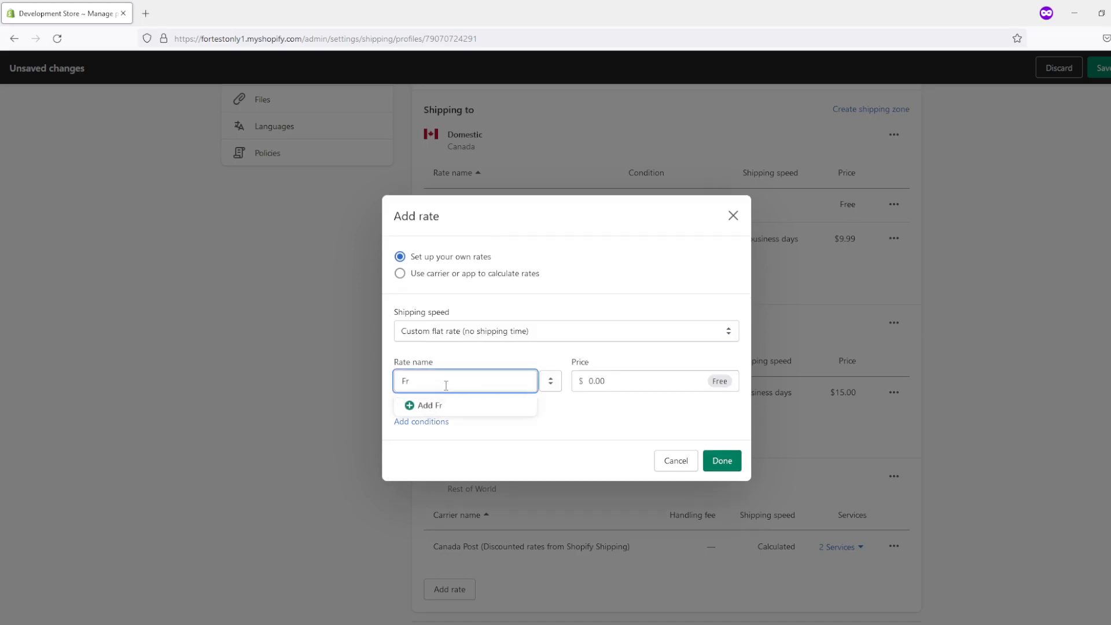
{"action": "type", "text": "ee Shipping"}
{"action": "left_click", "coordinate": [604, 286]}
{"action": "left_click", "coordinate": [618, 381]}
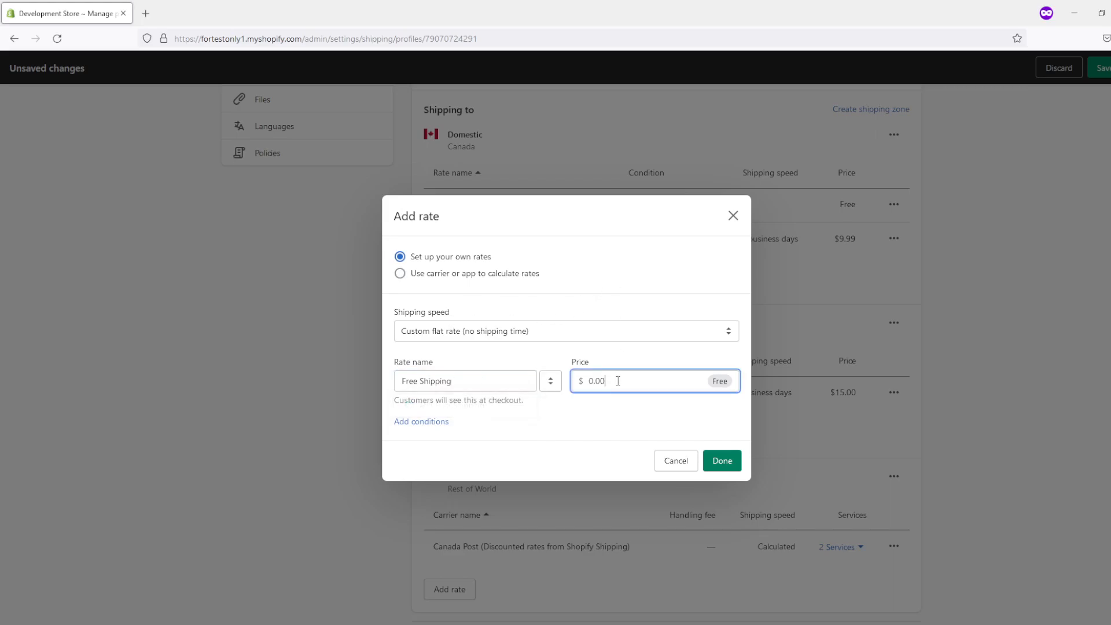
Step: Add an order price condition with a minimum of $100 to the US Cross-border free shipping rate and finish the rate
{"action": "left_click", "coordinate": [428, 422]}
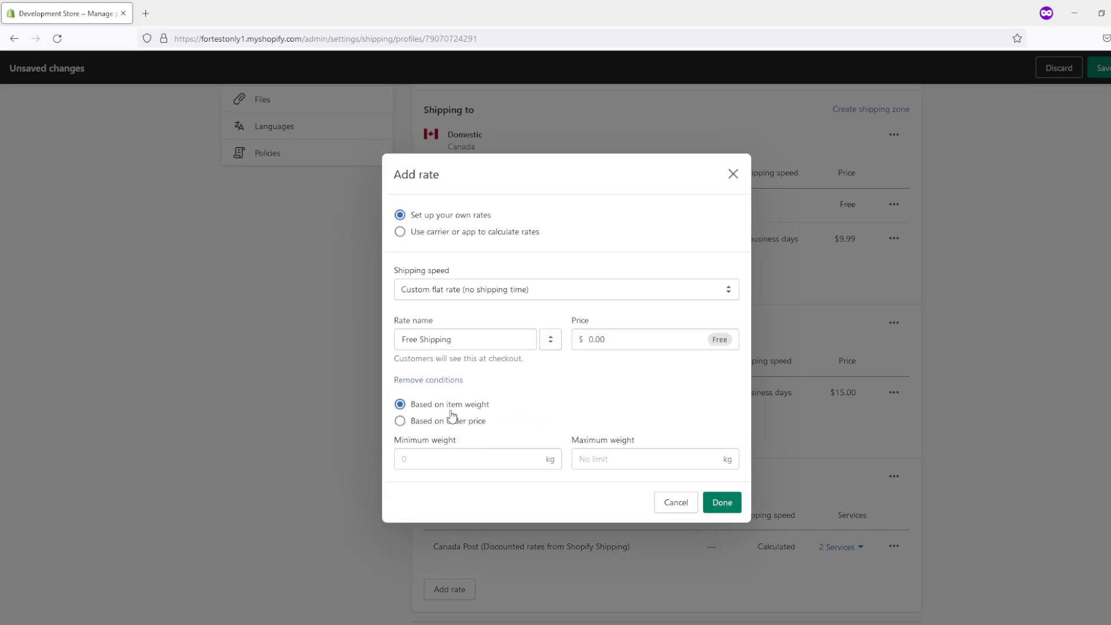
{"action": "left_click", "coordinate": [466, 422]}
{"action": "left_click", "coordinate": [458, 457]}
{"action": "type", "text": "100"}
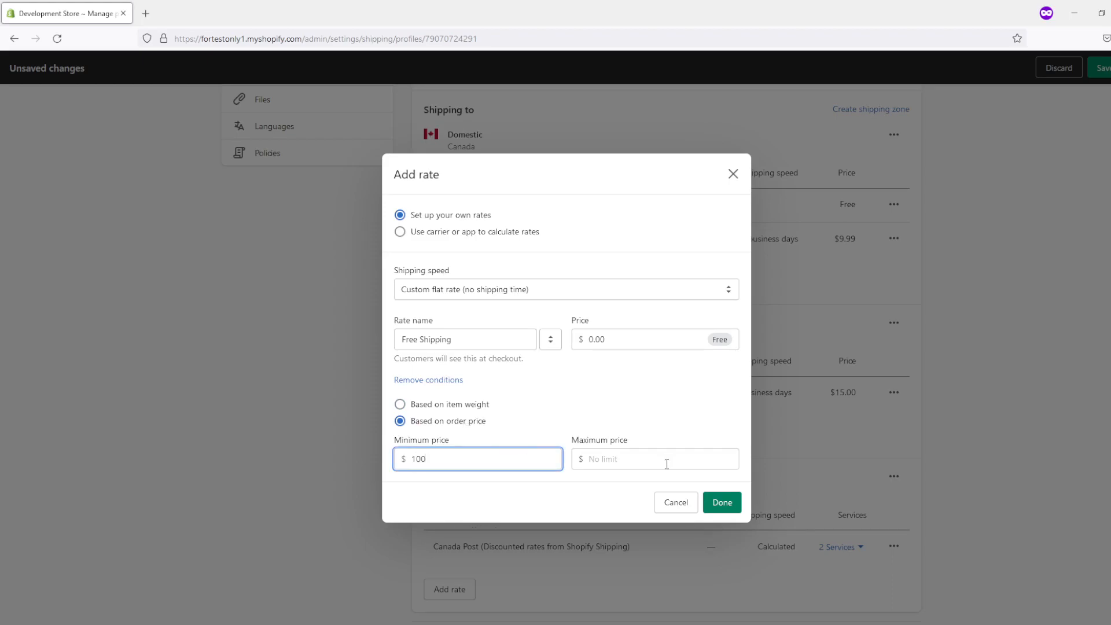
{"action": "left_click", "coordinate": [653, 400]}
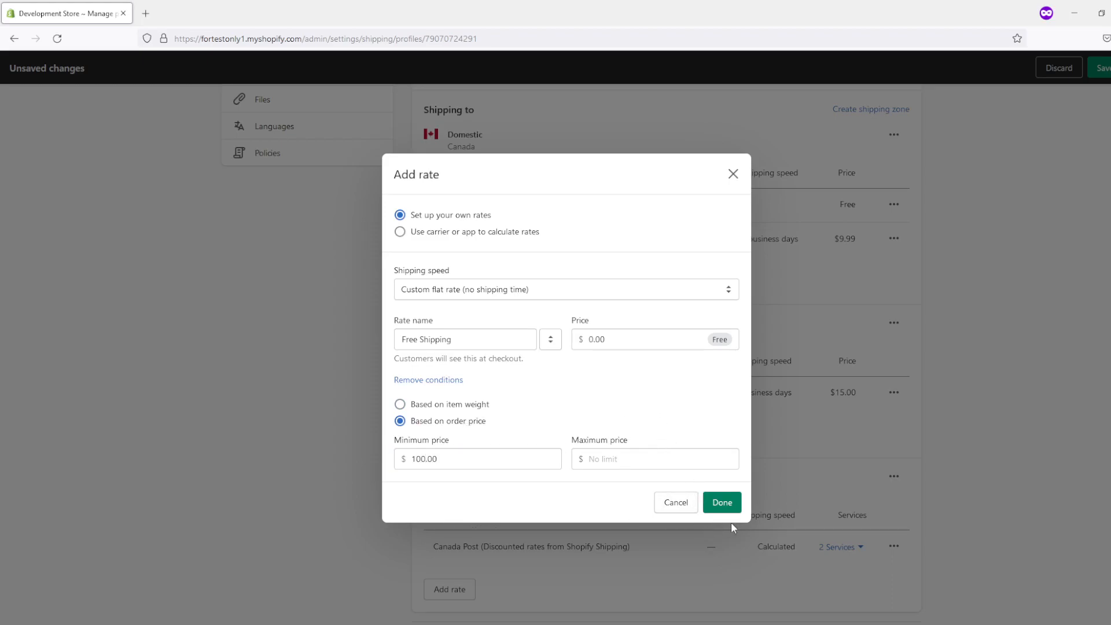
{"action": "left_click", "coordinate": [721, 502]}
Step: Review the shipping zones with their new free rates and save the general shipping profile
{"action": "scroll", "coordinate": [810, 408], "scroll_direction": "down", "scroll_amount": 2}
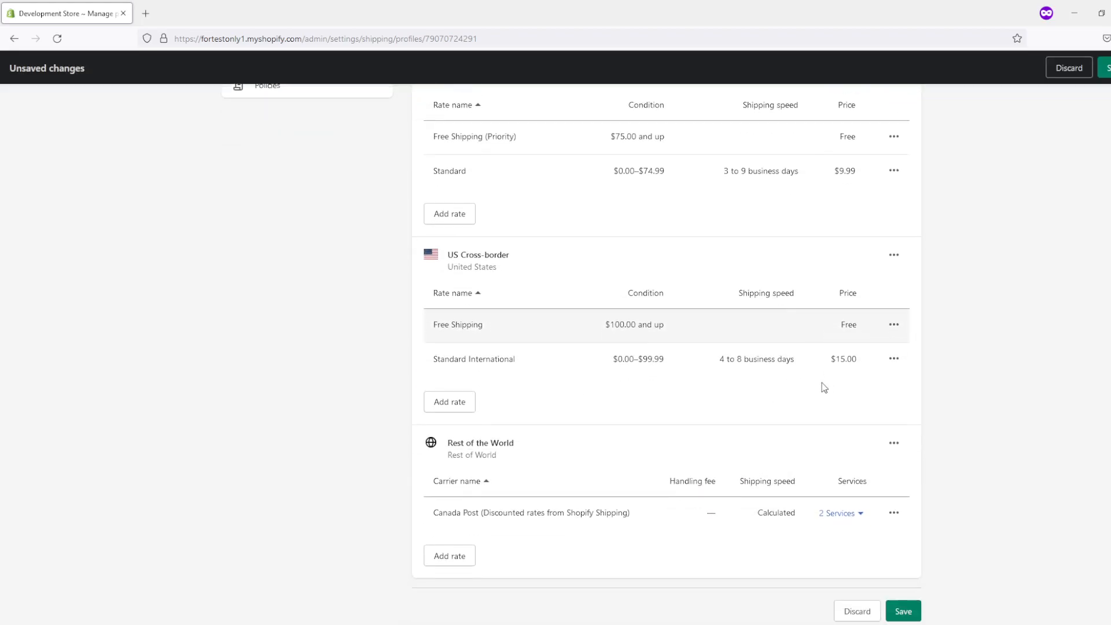
{"action": "scroll", "coordinate": [801, 352], "scroll_direction": "up", "scroll_amount": 2}
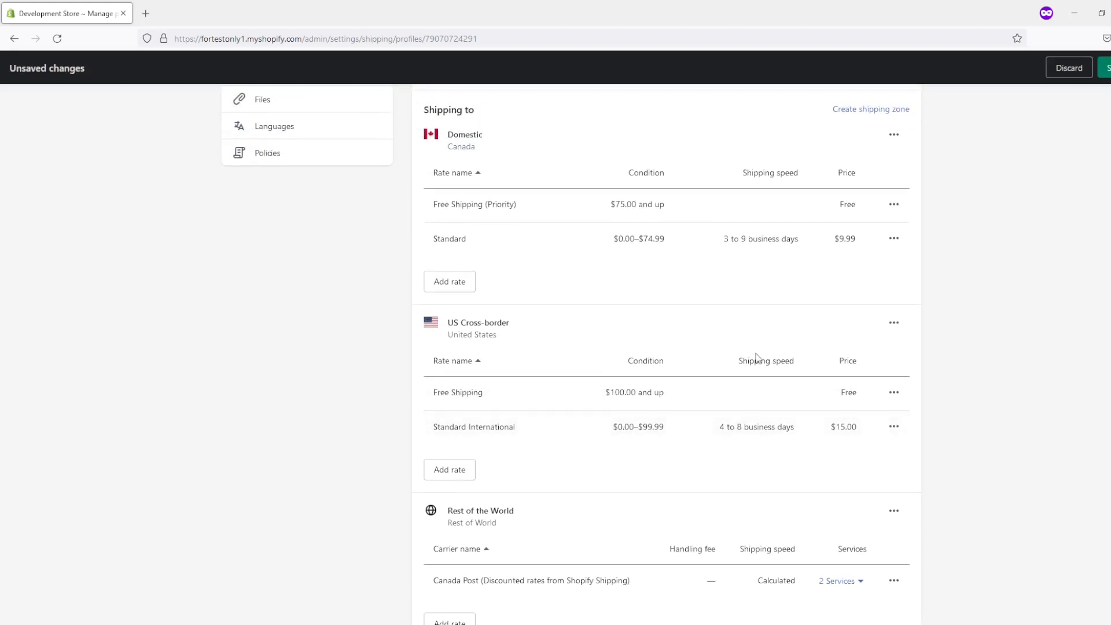
{"action": "scroll", "coordinate": [658, 519], "scroll_direction": "down", "scroll_amount": 2}
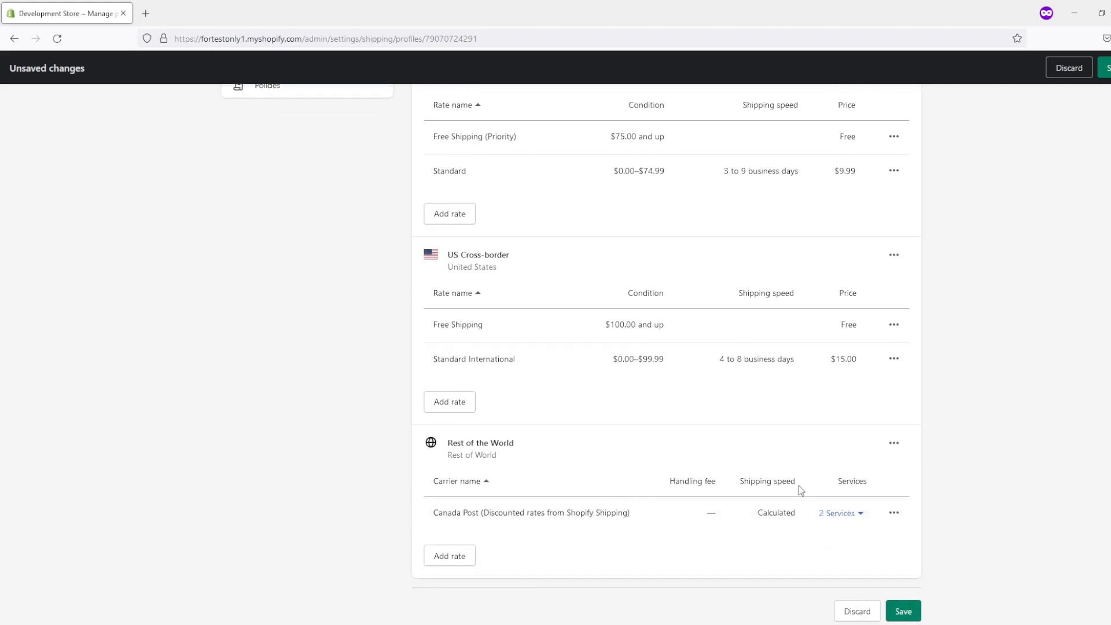
{"action": "left_click", "coordinate": [904, 610]}
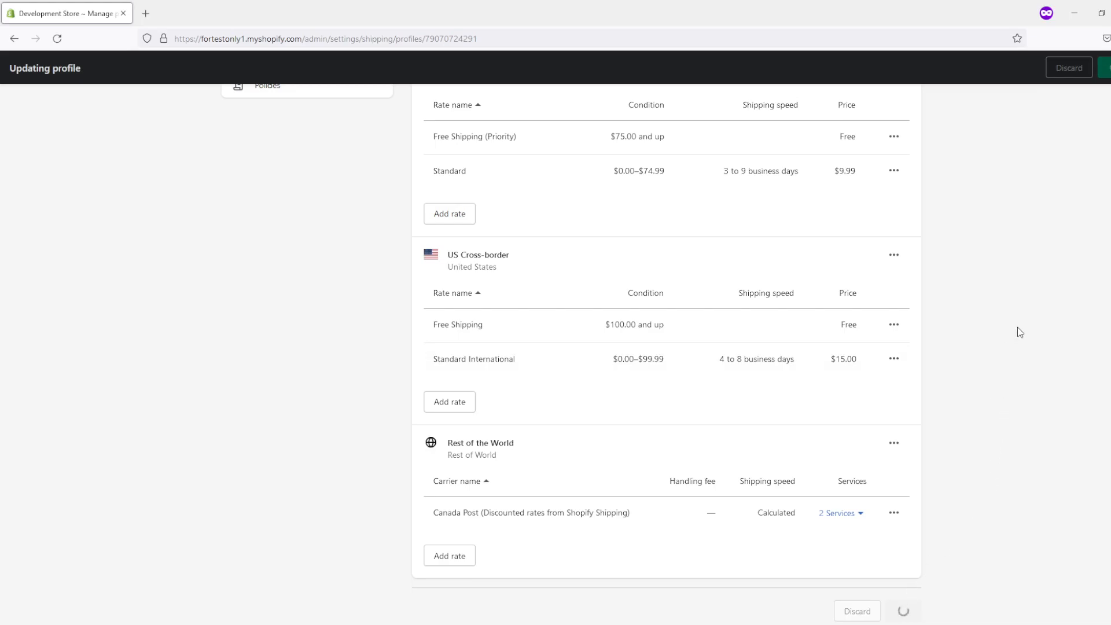
{"action": "scroll", "coordinate": [964, 324], "scroll_direction": "up", "scroll_amount": 3}
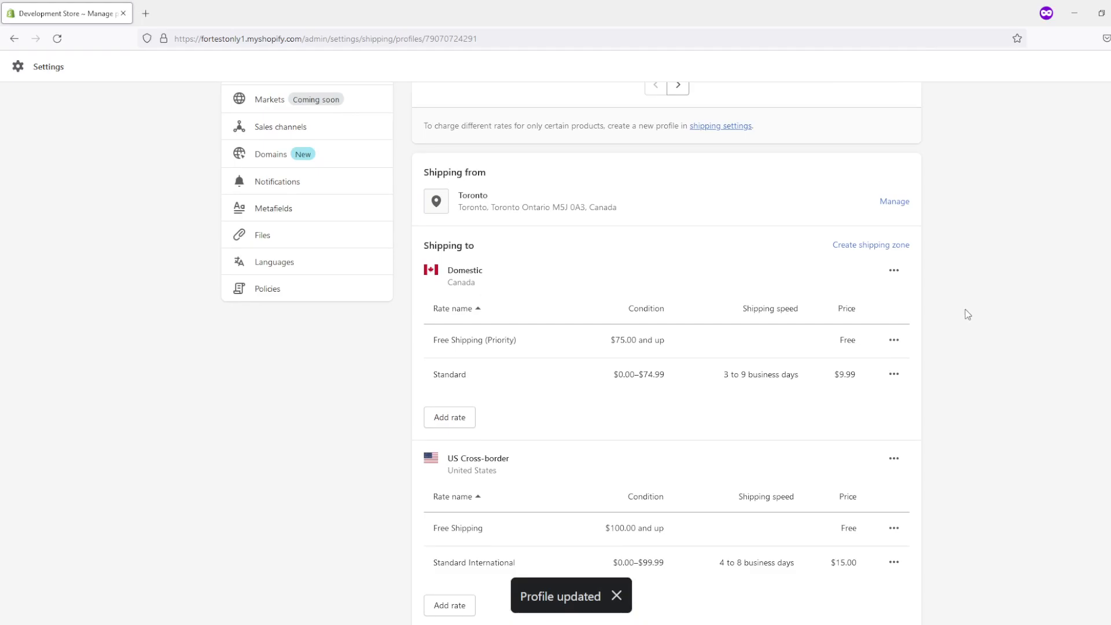
{"action": "scroll", "coordinate": [969, 301], "scroll_direction": "up", "scroll_amount": 1}
{"action": "scroll", "coordinate": [955, 265], "scroll_direction": "down", "scroll_amount": 2}
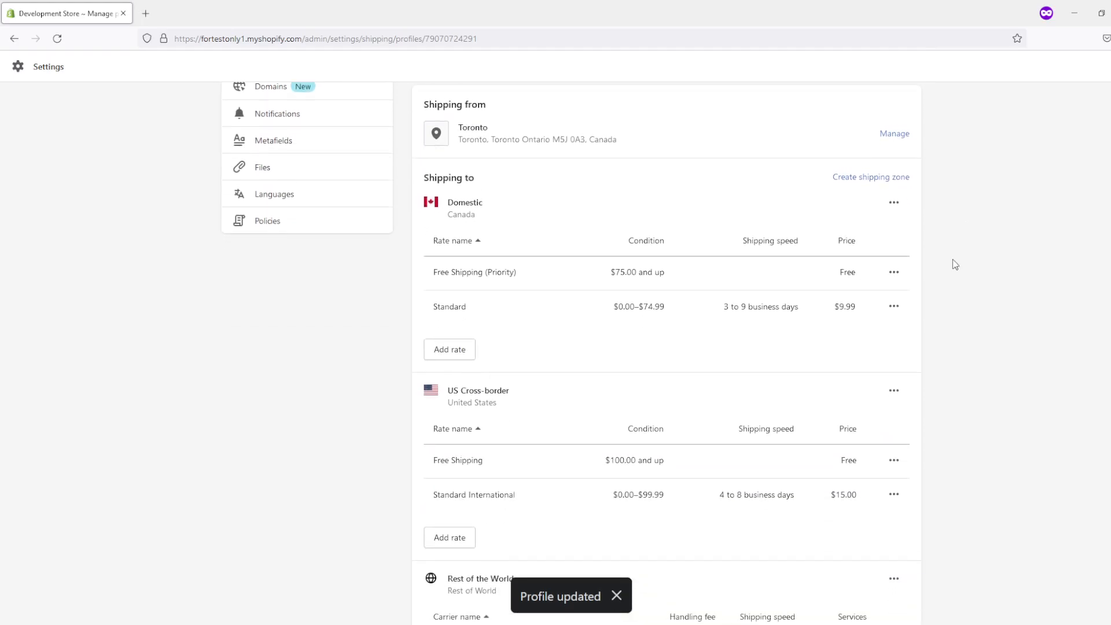